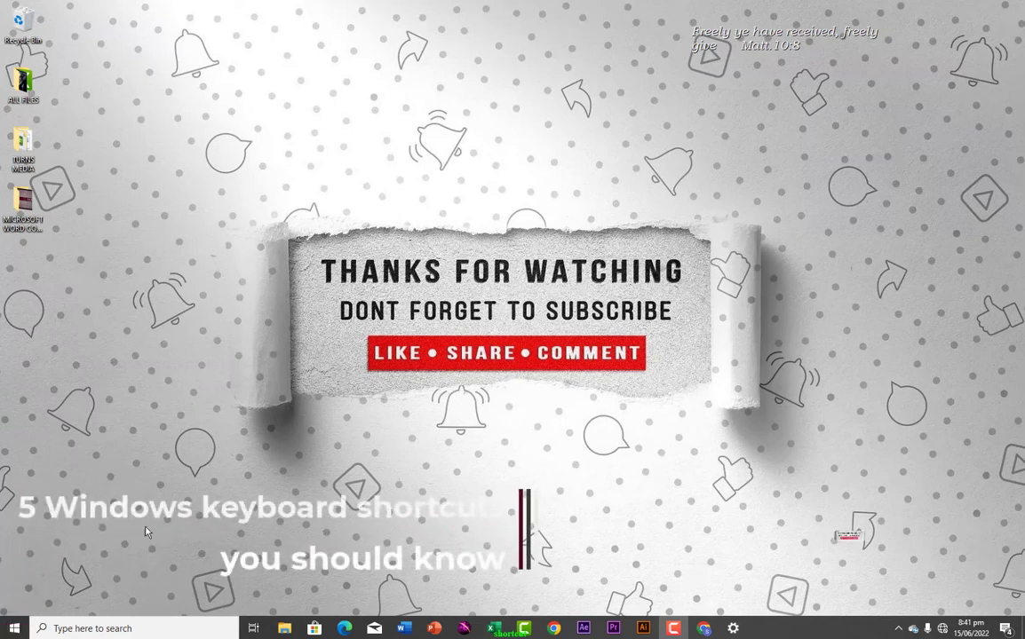
left_click(14, 629)
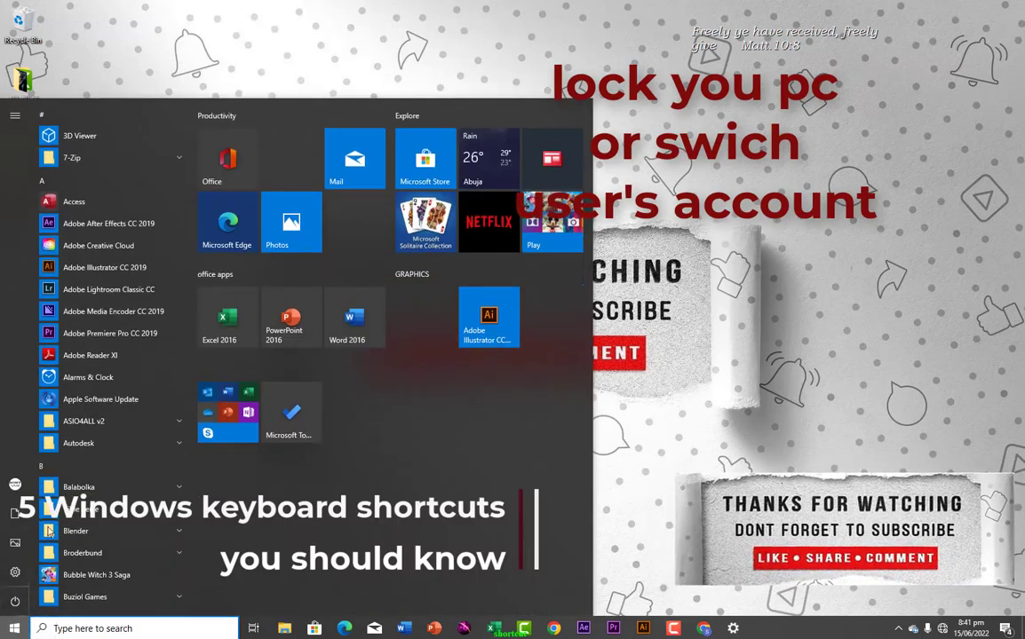
mouse_move(14, 486)
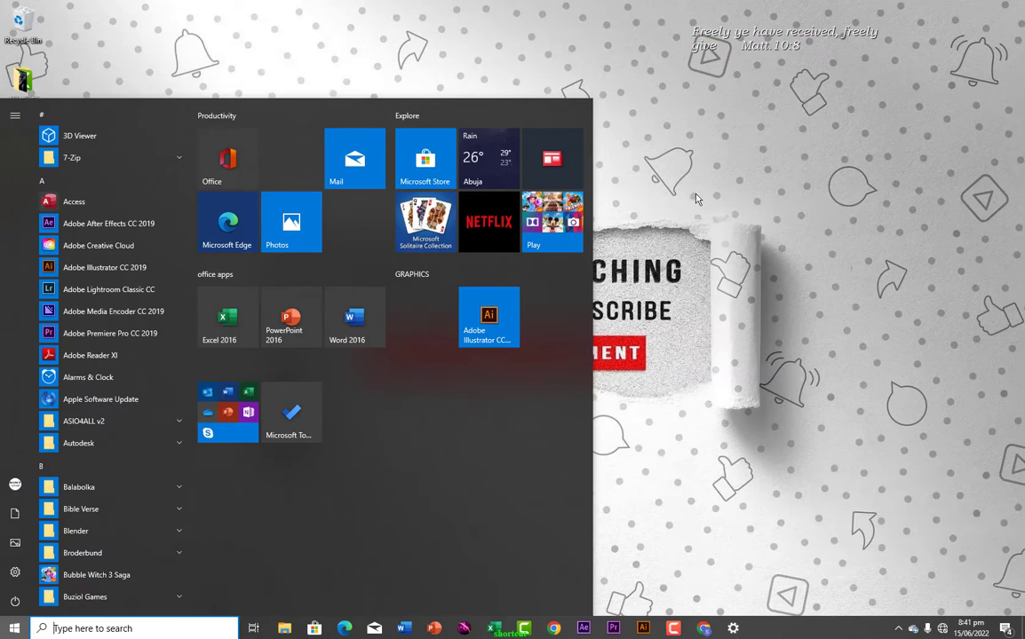
left_click(623, 183)
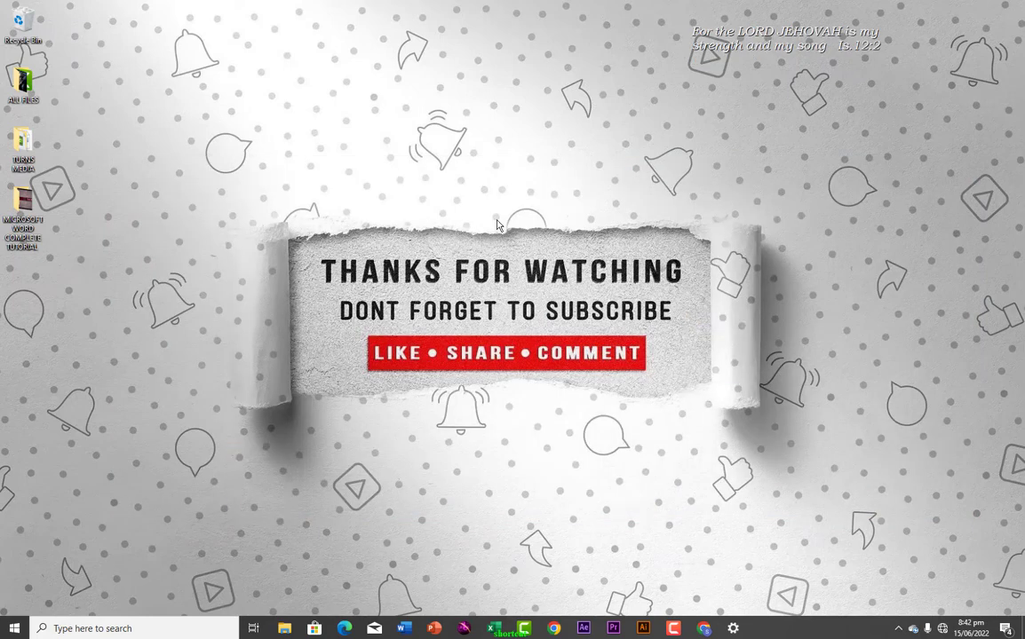
- Lock the computer
key("super+l")
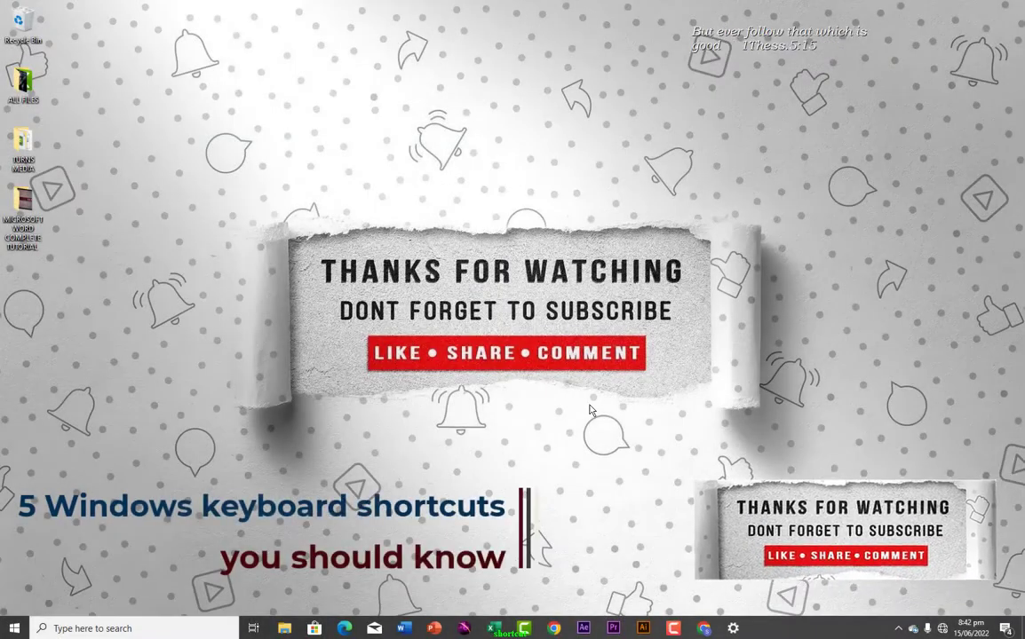
- Set the display orientation to Portrait in the display settings, keep the change, and minimize the Settings window
mouse_move(706, 596)
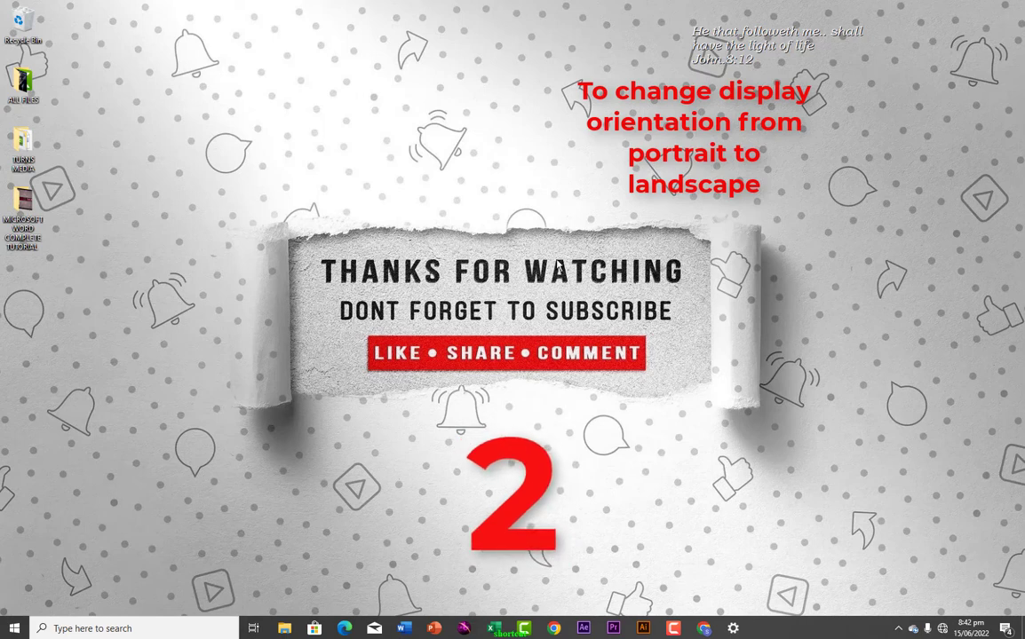
right_click(331, 181)
left_click(368, 309)
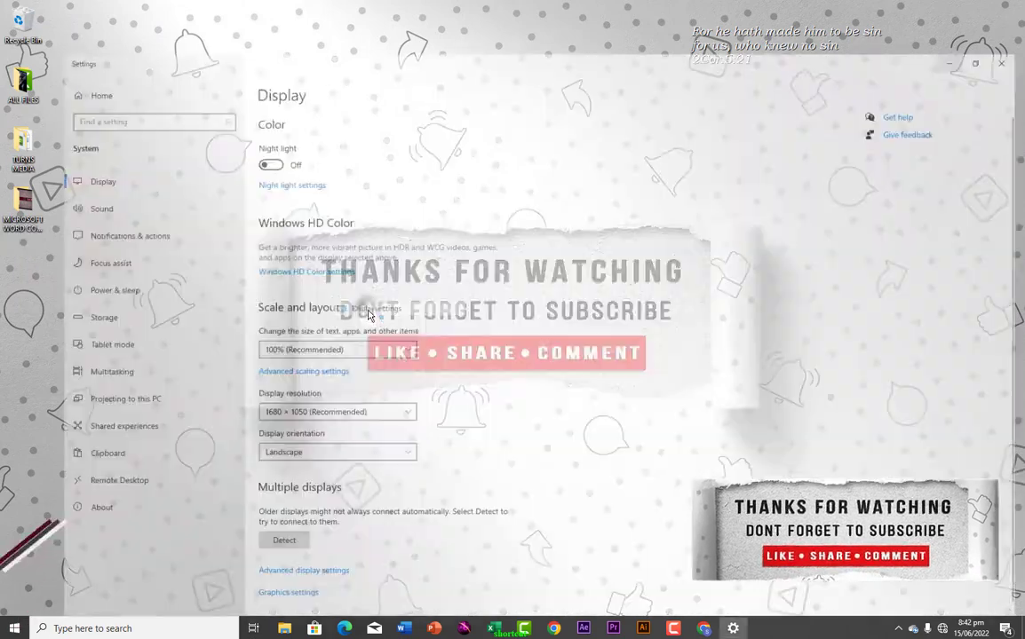
left_click(369, 436)
left_click(263, 448)
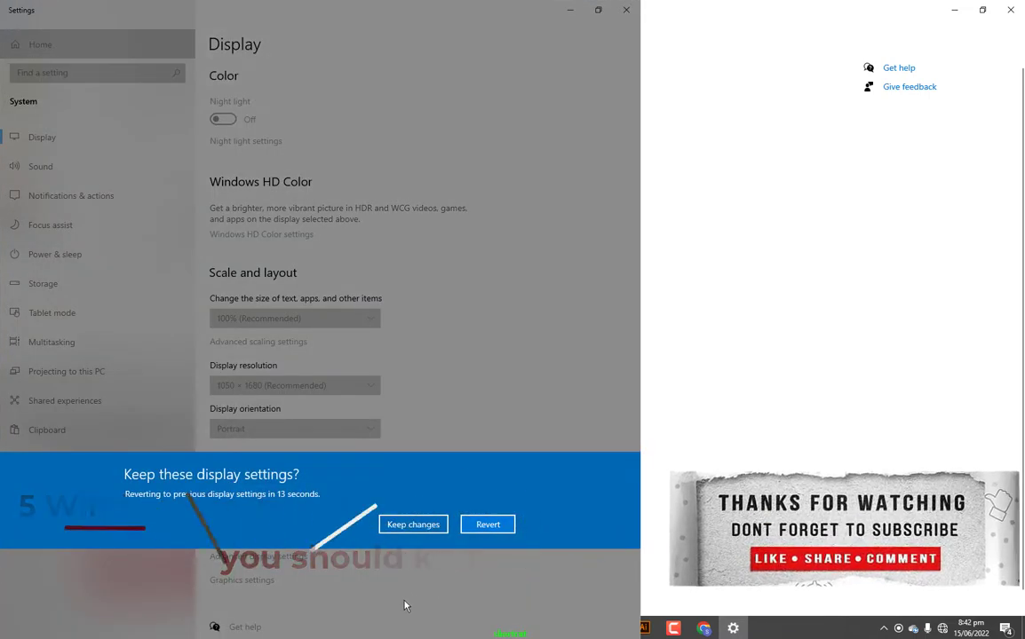
left_click(417, 524)
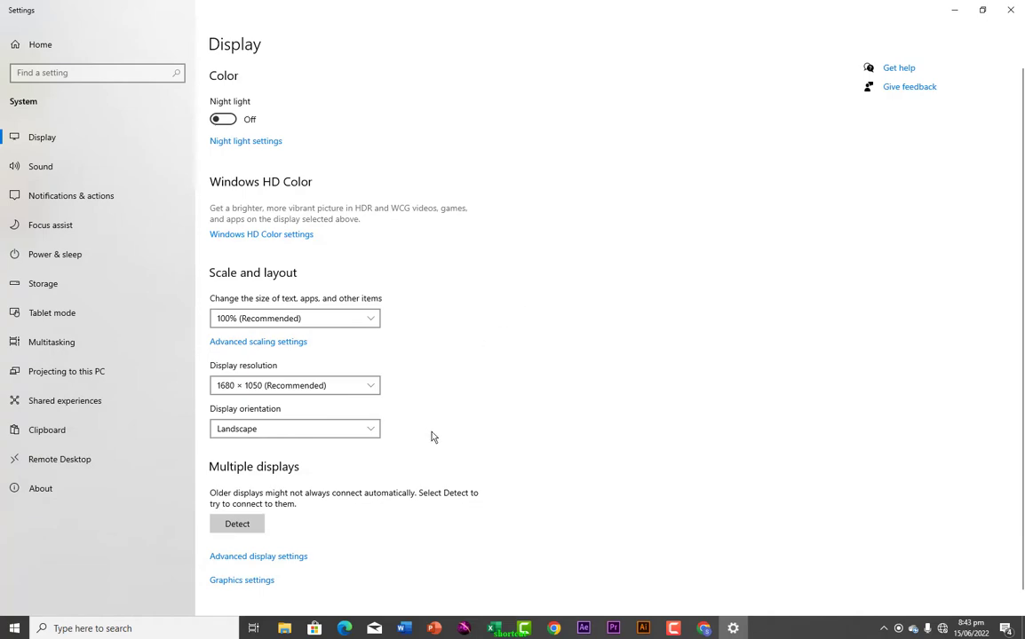
left_click(955, 10)
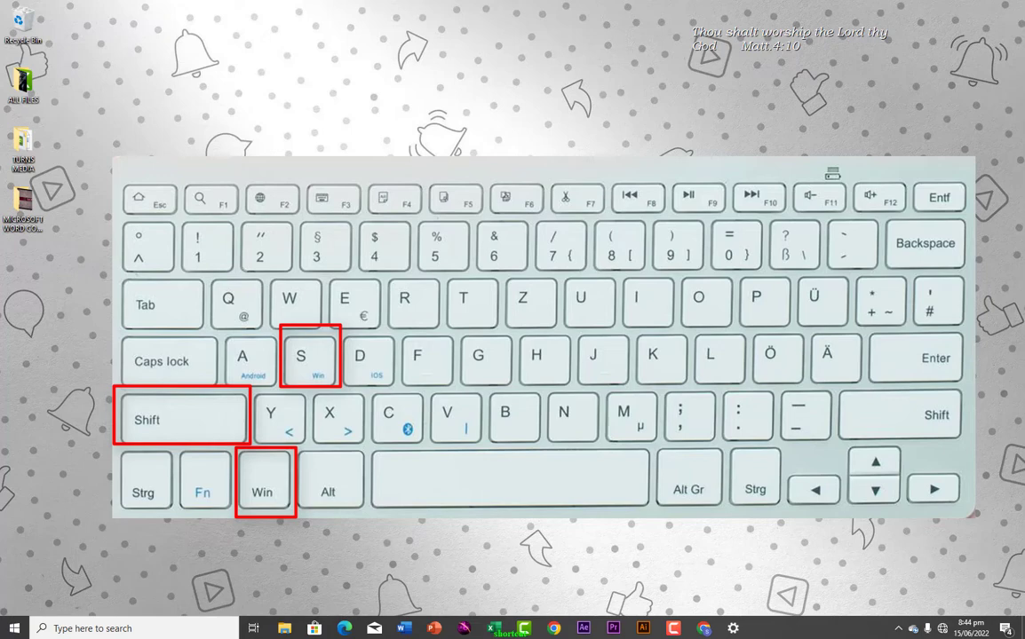
- Capture a rectangular screen snip of the torn-paper "THANKS FOR WATCHING" banner on the desktop wallpaper
key("super+shift+s")
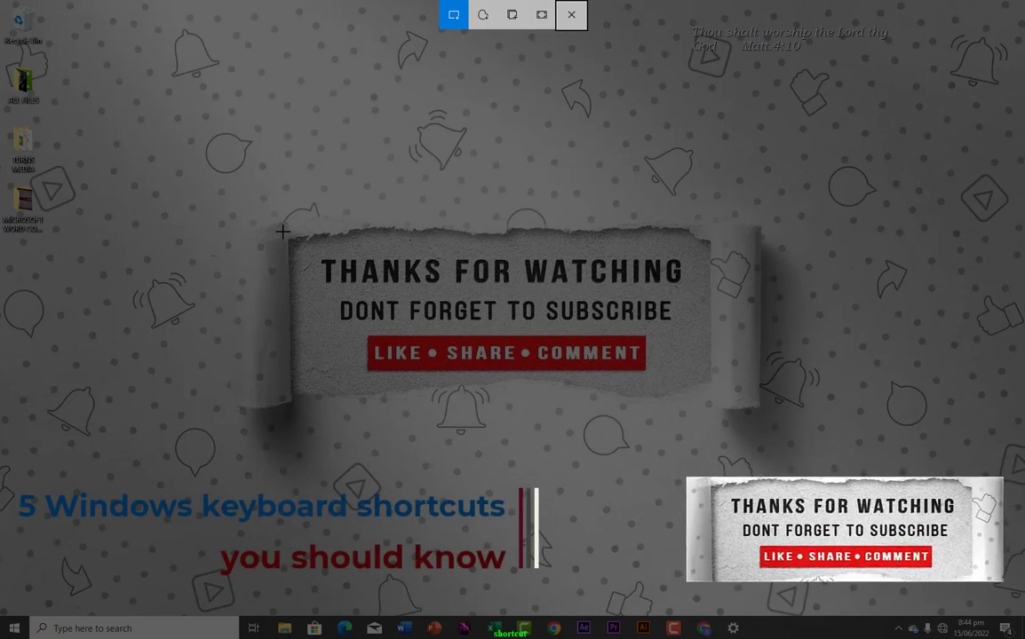
left_click_drag(280, 228, 711, 391)
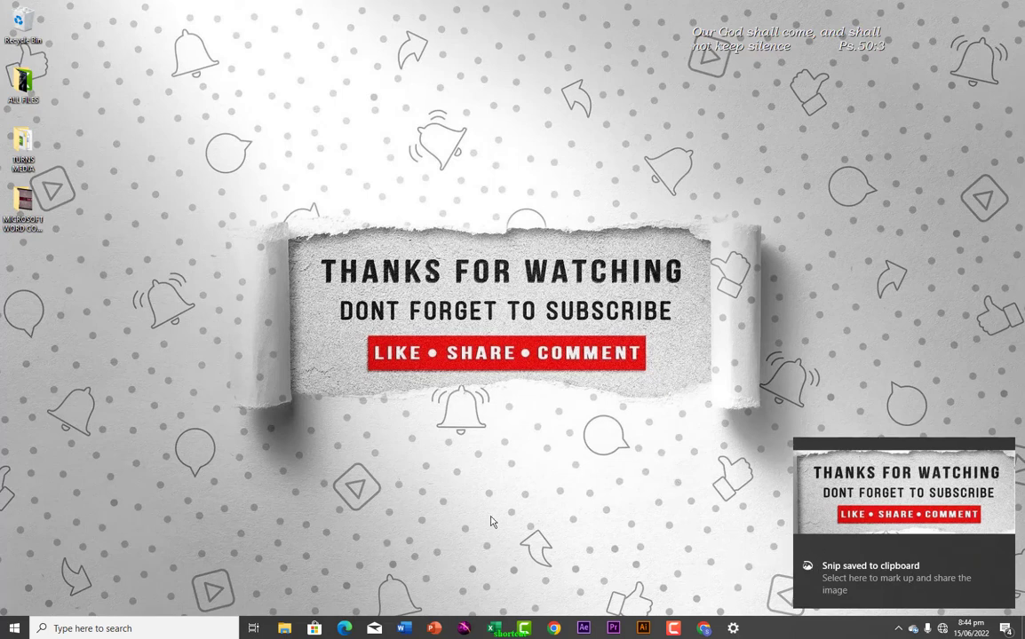
- Switch to Word and paste the banner snip on the empty line between the table of contents and the "Video provides a powerful way" heading
left_click(404, 632)
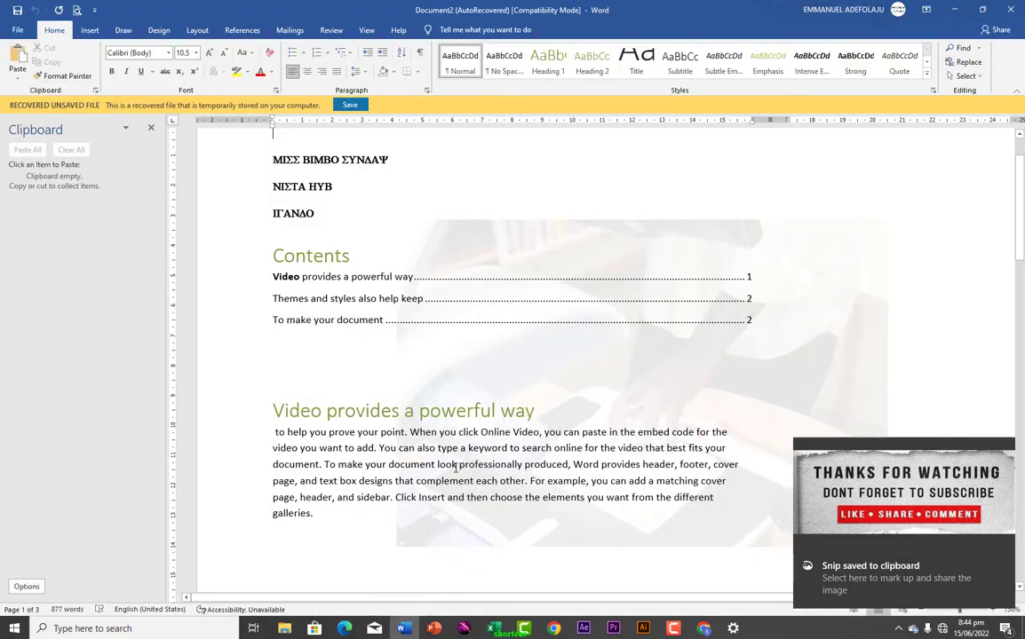
left_click(274, 371)
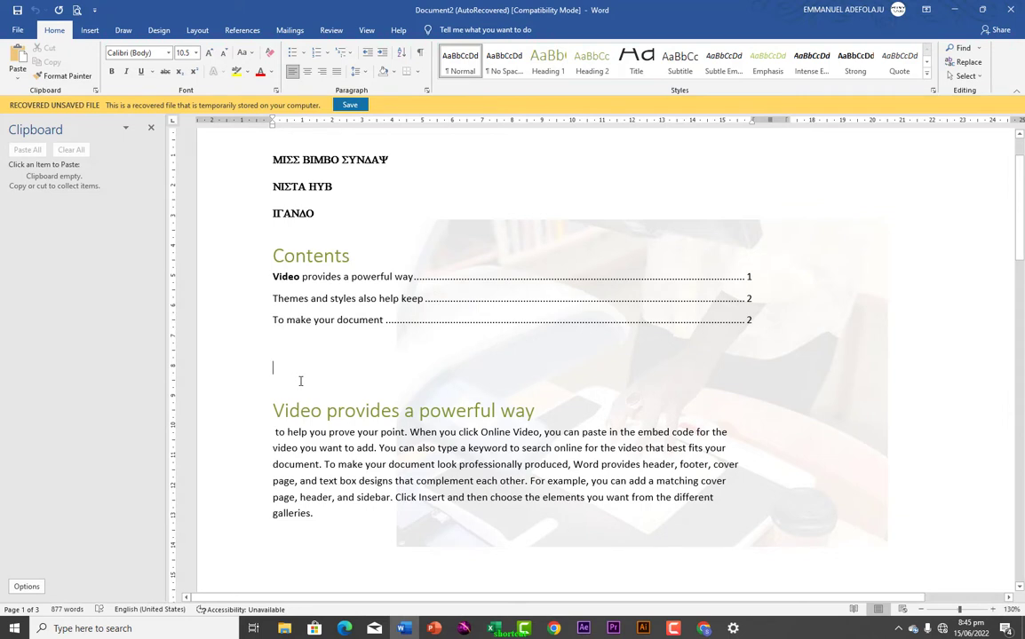
right_click(278, 370)
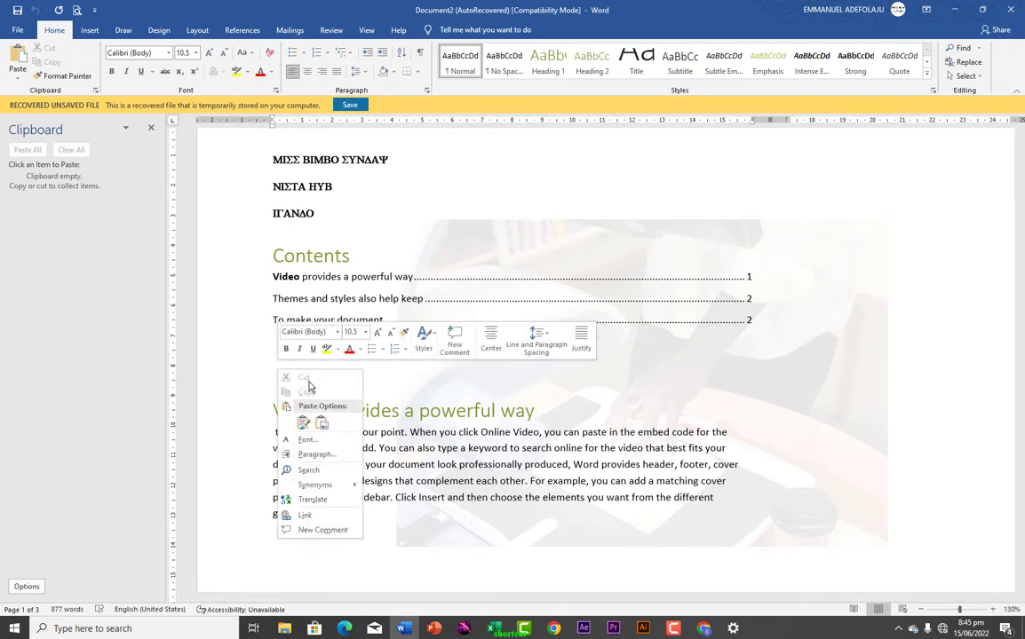
left_click(303, 422)
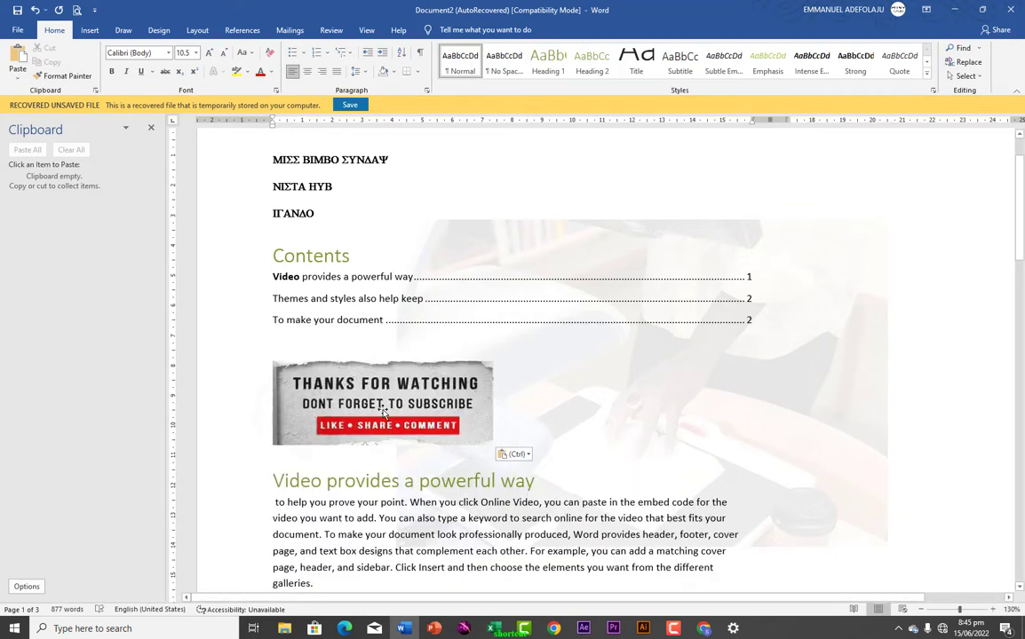
scroll(379, 440, "down", 1)
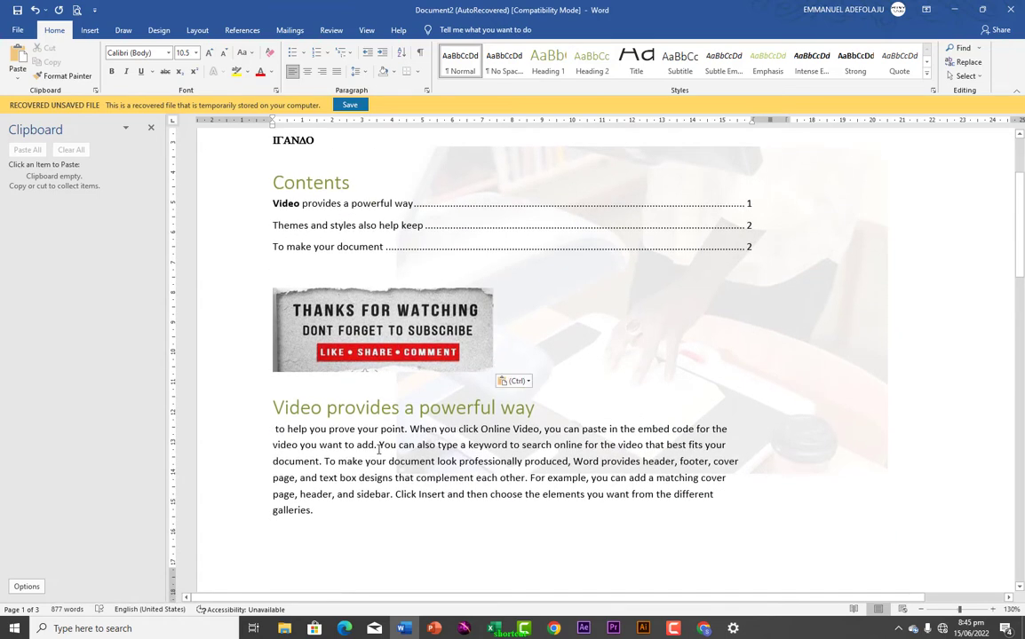
scroll(379, 448, "down", 2)
scroll(355, 423, "up", 1)
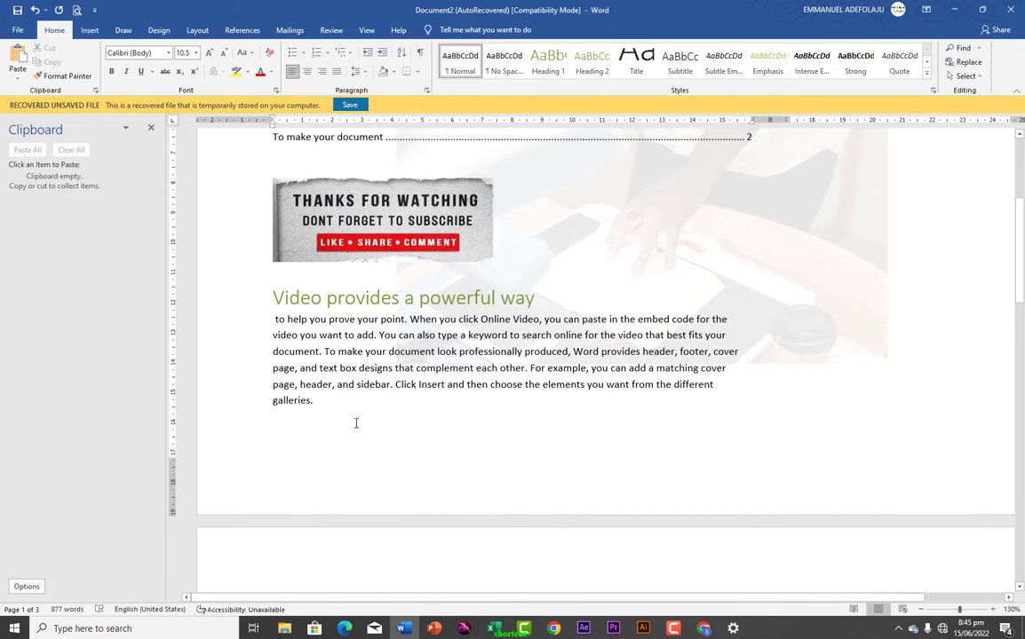
scroll(355, 422, "down", 3)
scroll(356, 423, "up", 1)
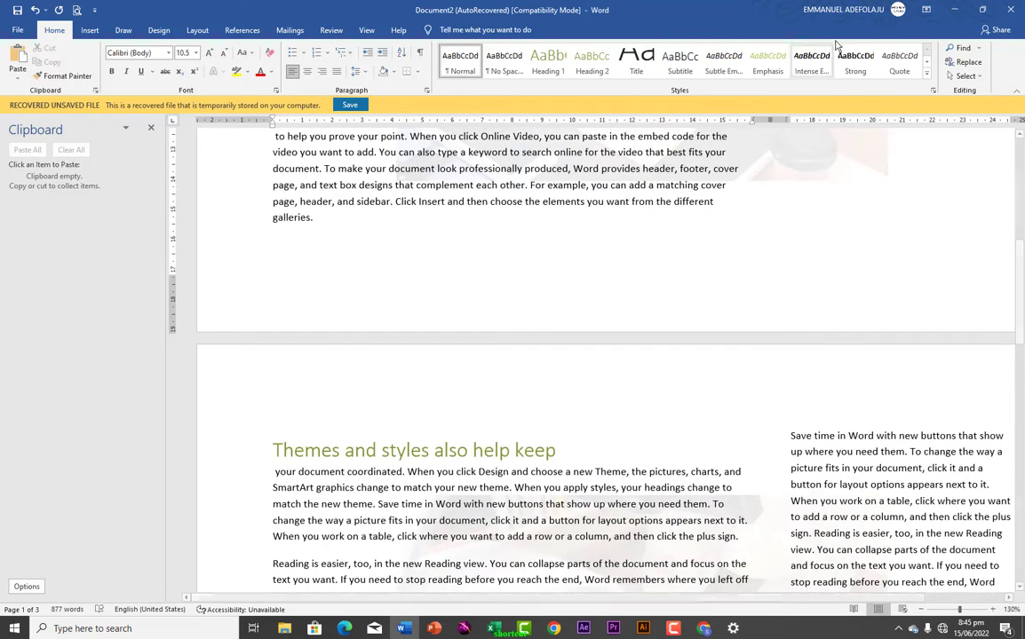
- Show the desktop and capture a full-screen snip of it
key("super+d")
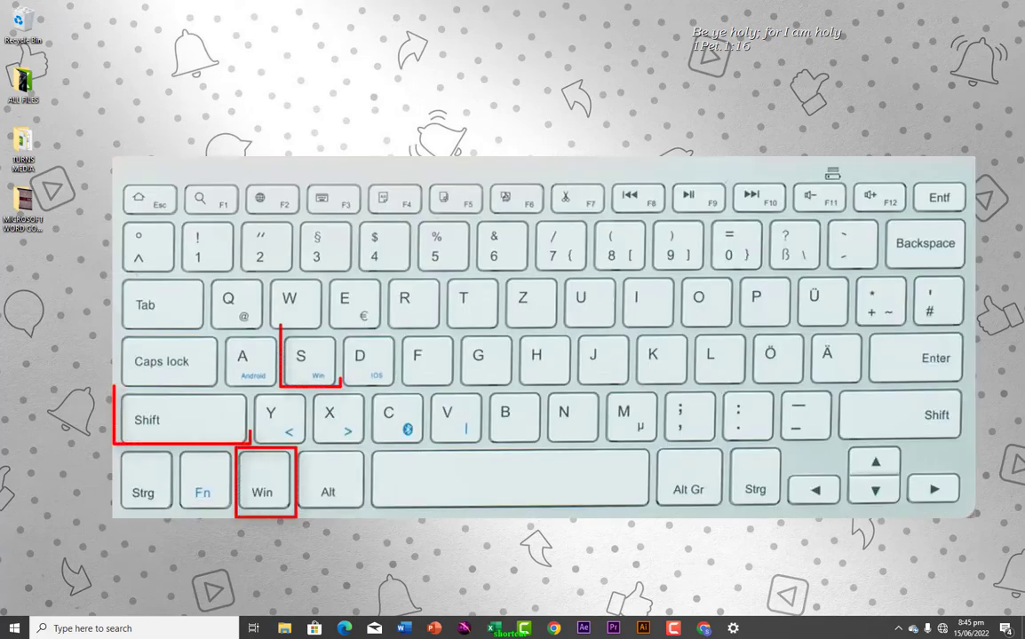
key("super+shift+s")
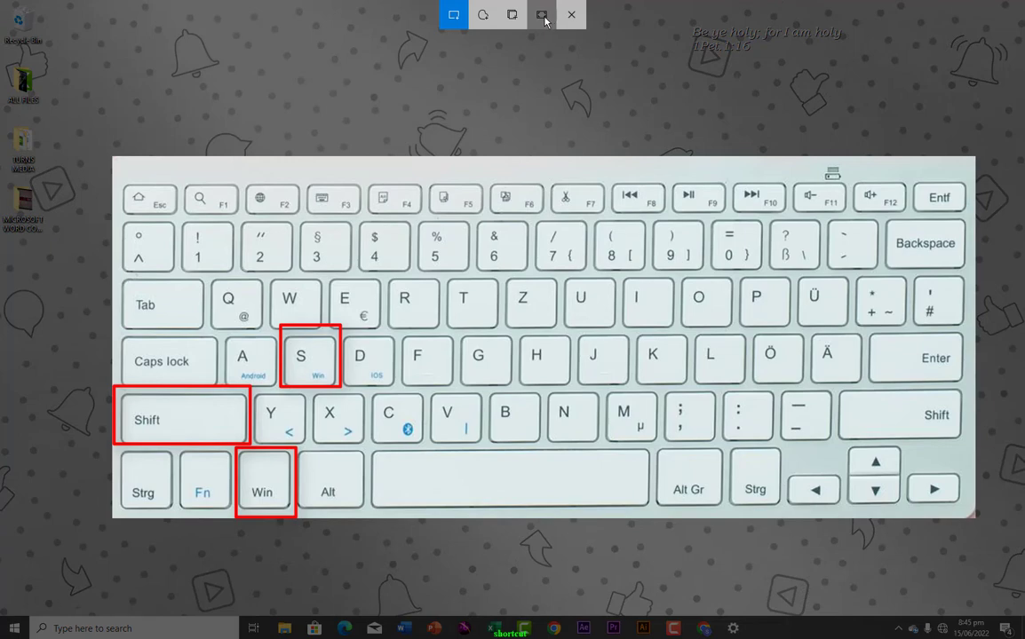
left_click(511, 14)
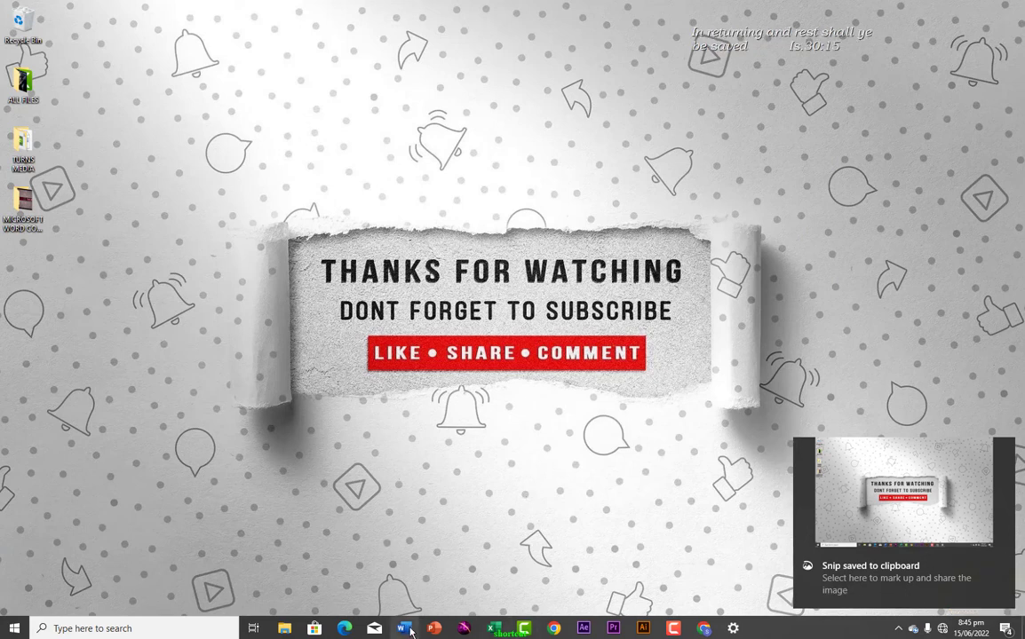
- Switch to PowerPoint, dismiss the Camtasia add-in welcome message, and create a new blank presentation
mouse_move(405, 633)
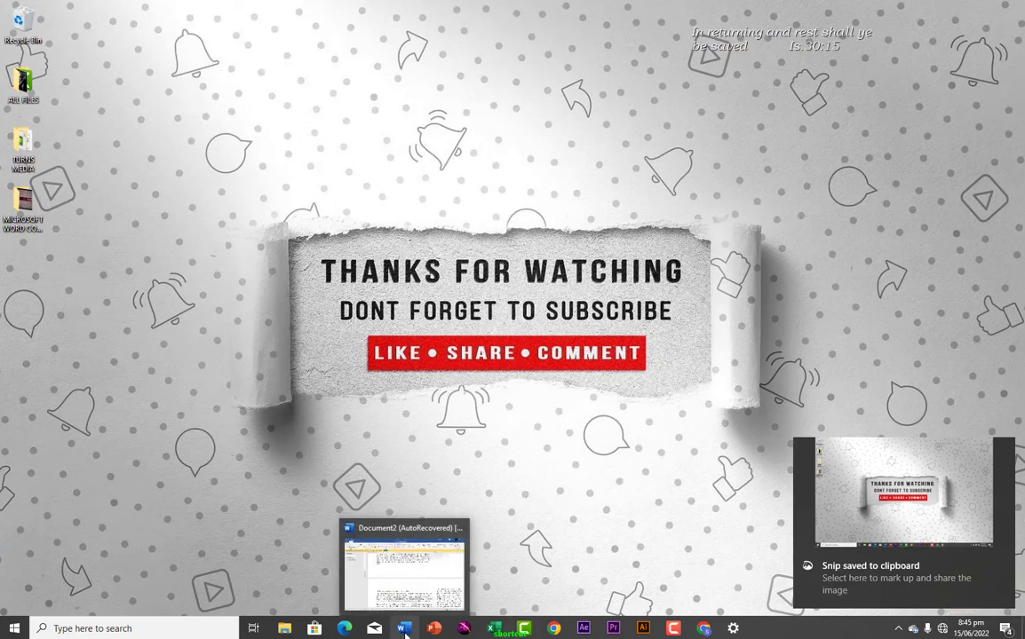
left_click(434, 628)
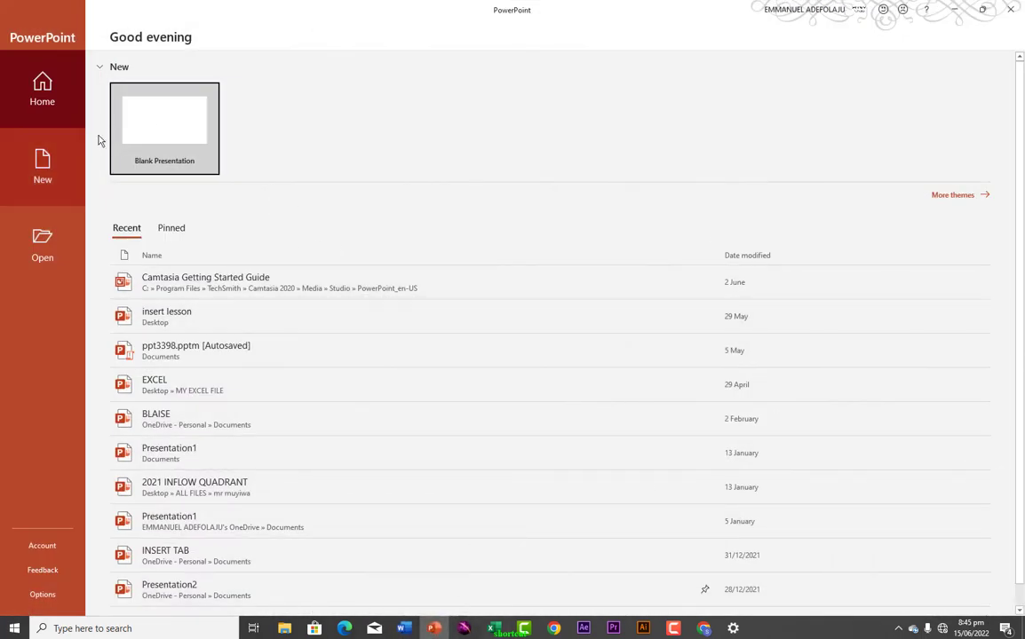
left_click(137, 146)
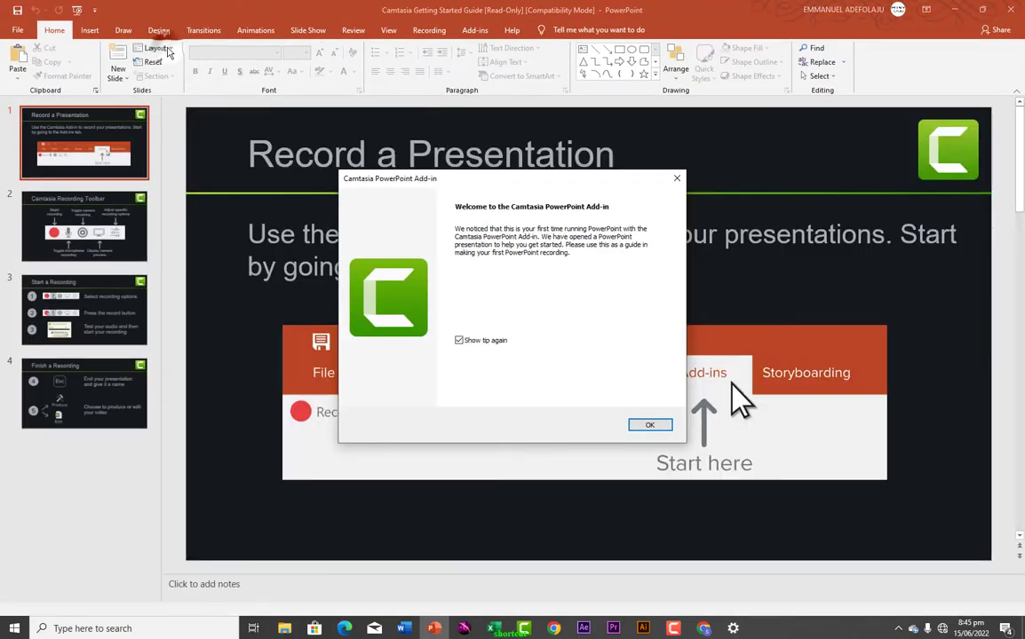
left_click(634, 423)
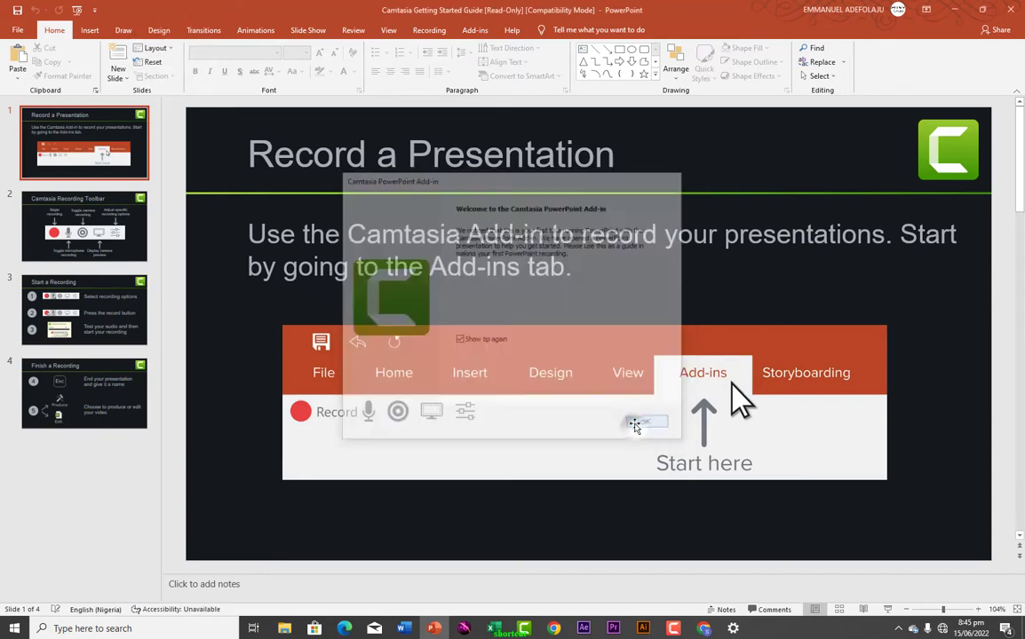
left_click(17, 29)
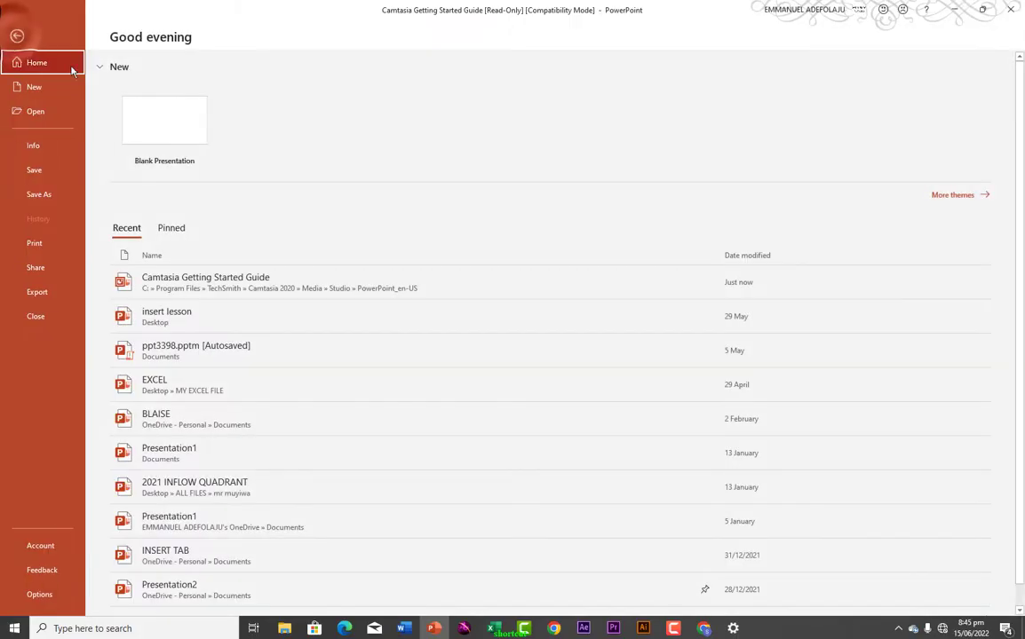
left_click(149, 120)
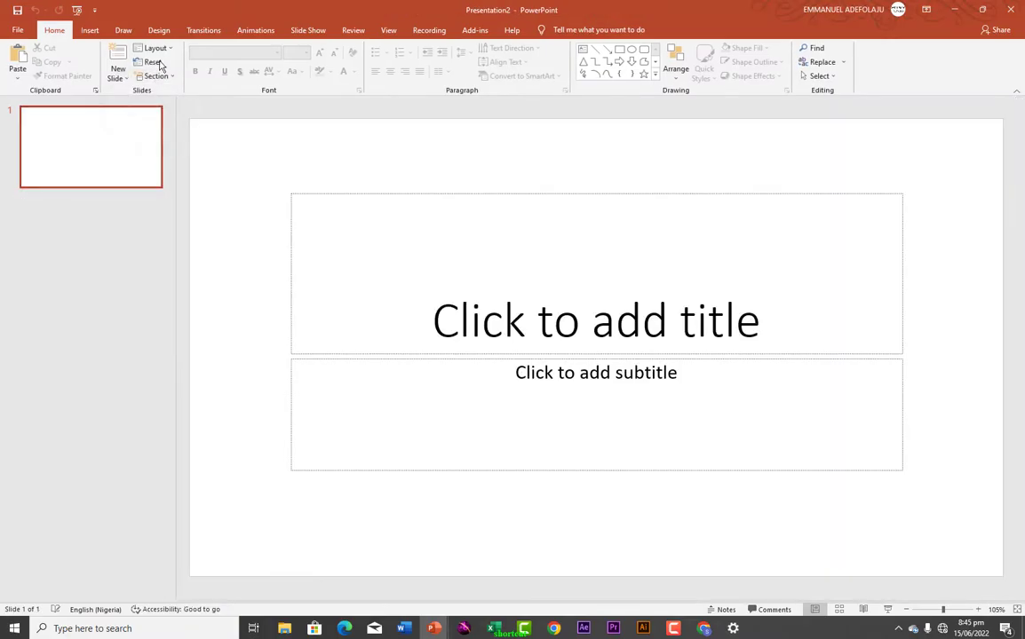
- Change the slide layout to Blank, paste the desktop snip onto the slide, and shrink the picture from its upper-left corner
left_click(154, 48)
left_click(160, 207)
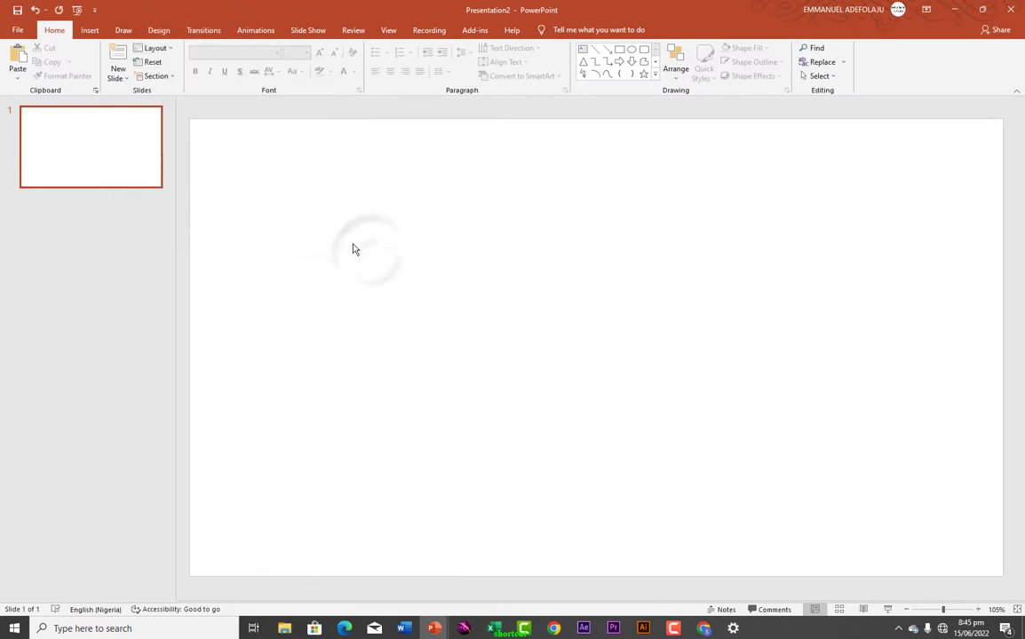
right_click(354, 246)
left_click(378, 269)
left_click_drag(231, 130, 271, 183)
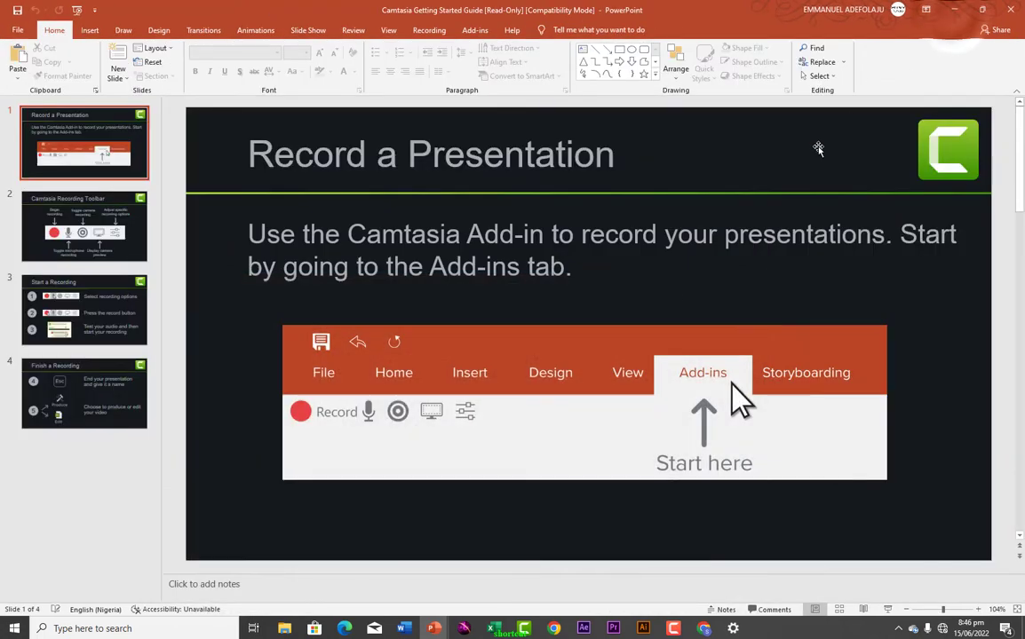
- Show the desktop by minimizing every open window at once
key("super+d")
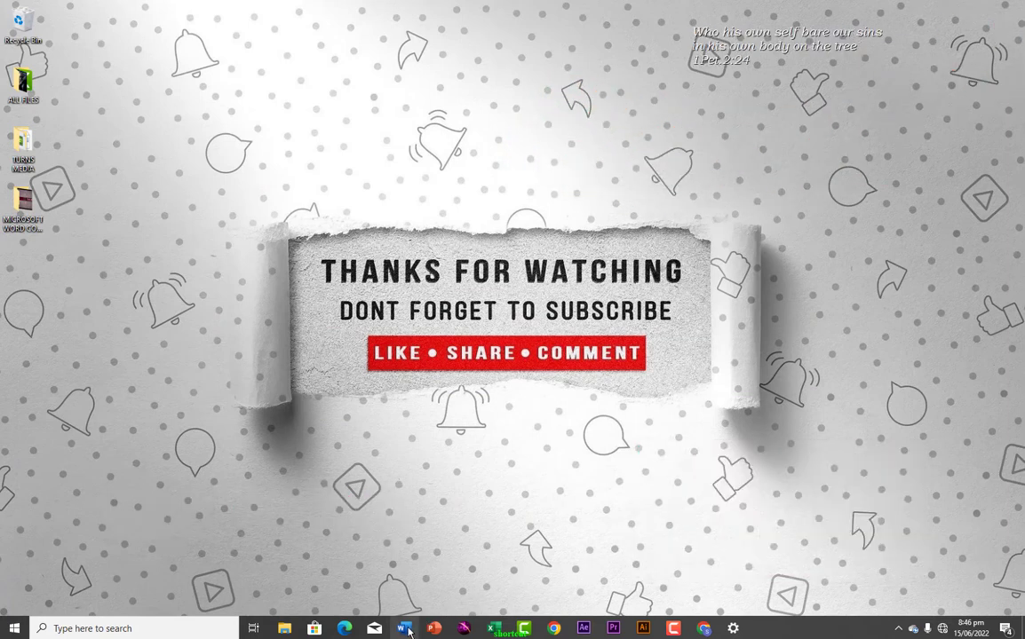
mouse_move(407, 630)
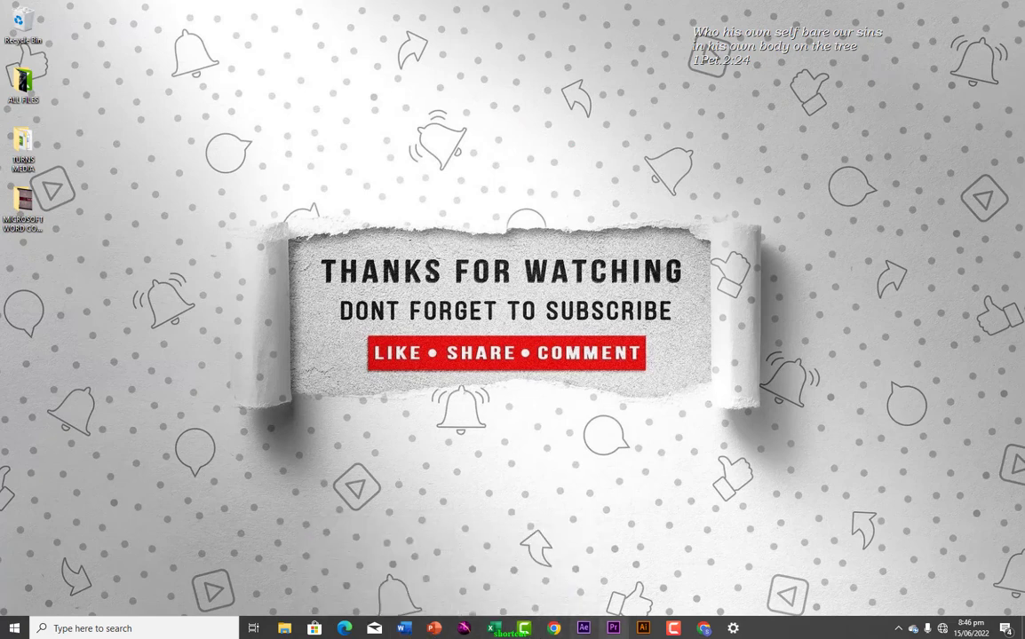
mouse_move(673, 628)
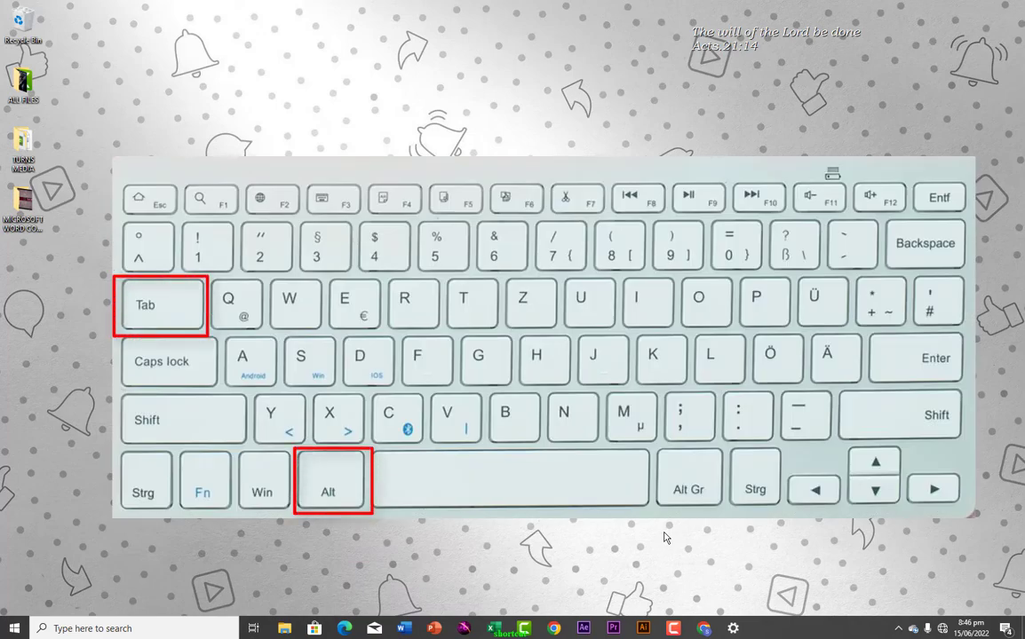
- Cycle through all open windows in the task switcher to the Camtasia Getting Started Guide presentation, and minimize it
key("alt+Tab")
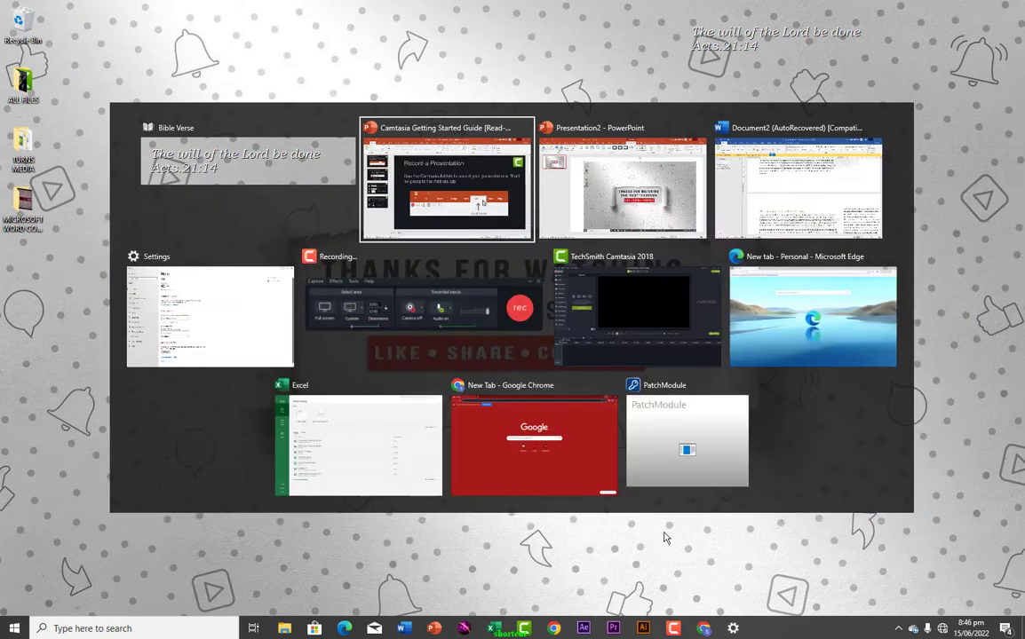
key("Tab")
key("Tab")
key("Tab")
key("Tab")
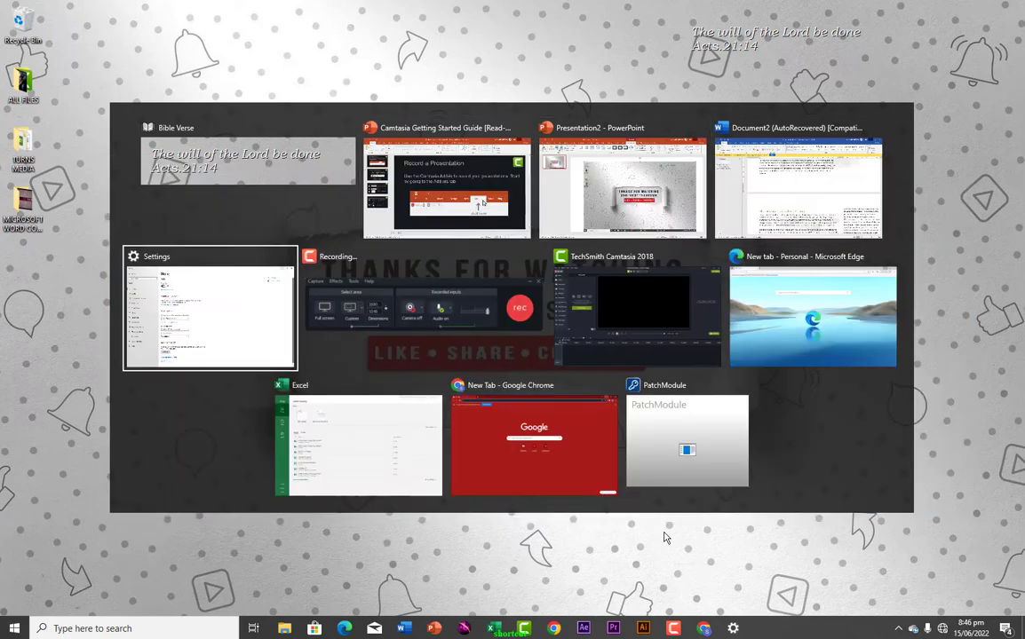
key("Tab")
key("Tab")
key("Tab")
key("Tab")
key("Tab")
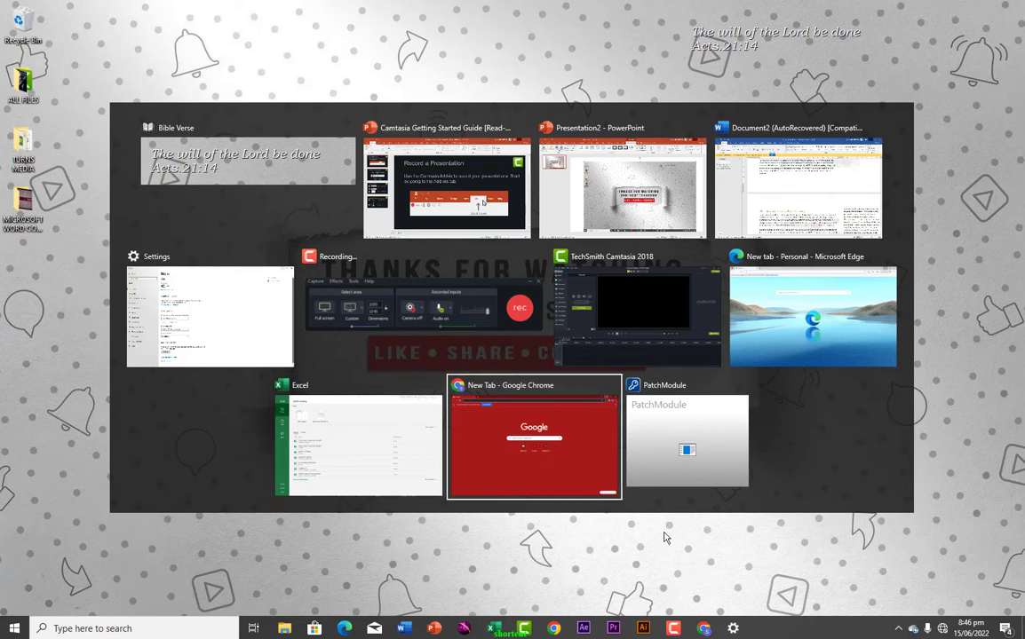
key("Tab")
key("Tab")
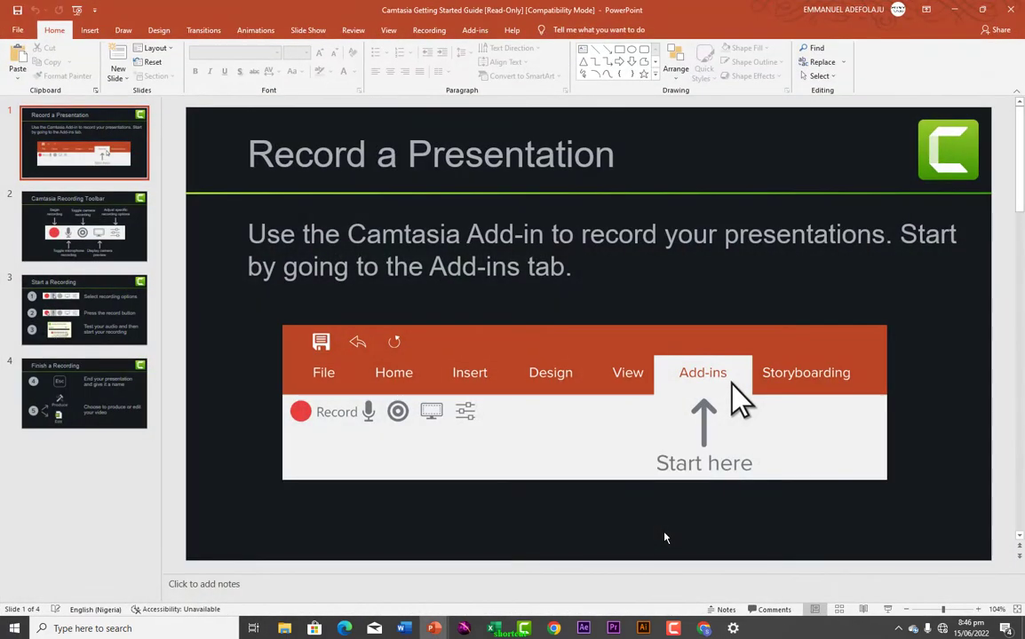
left_click(950, 13)
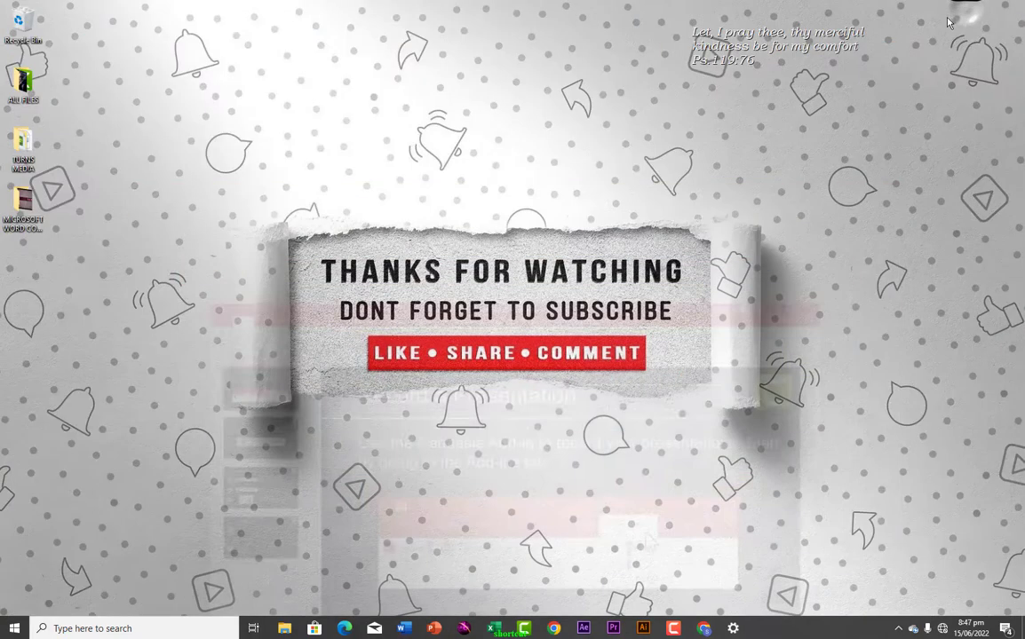
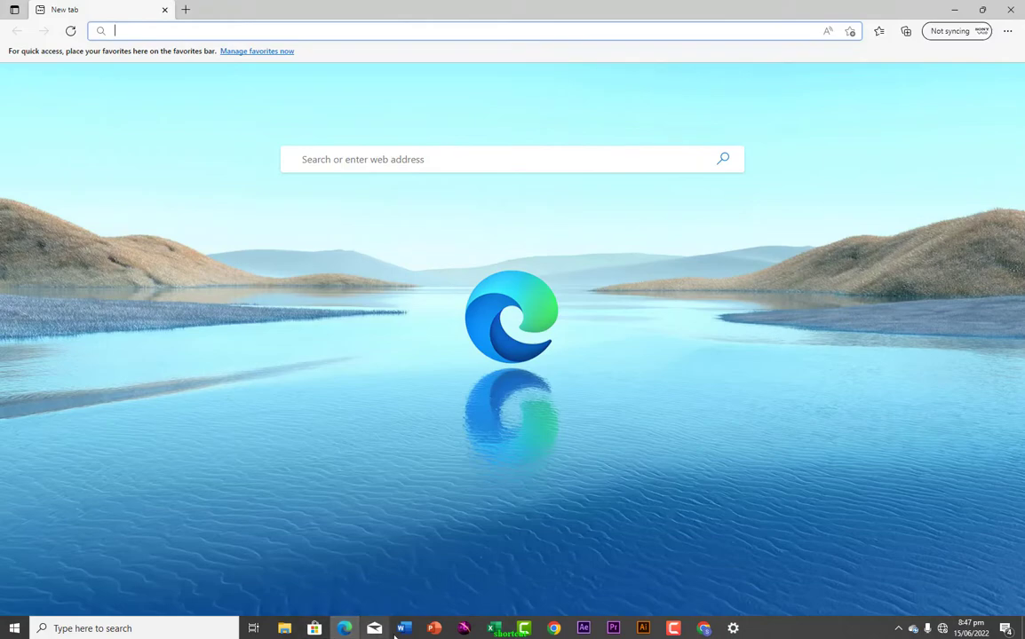
- Bring up the Word, Excel and Chrome windows and minimize the open windows one by one, including Edge, until the desktop shows
left_click(404, 629)
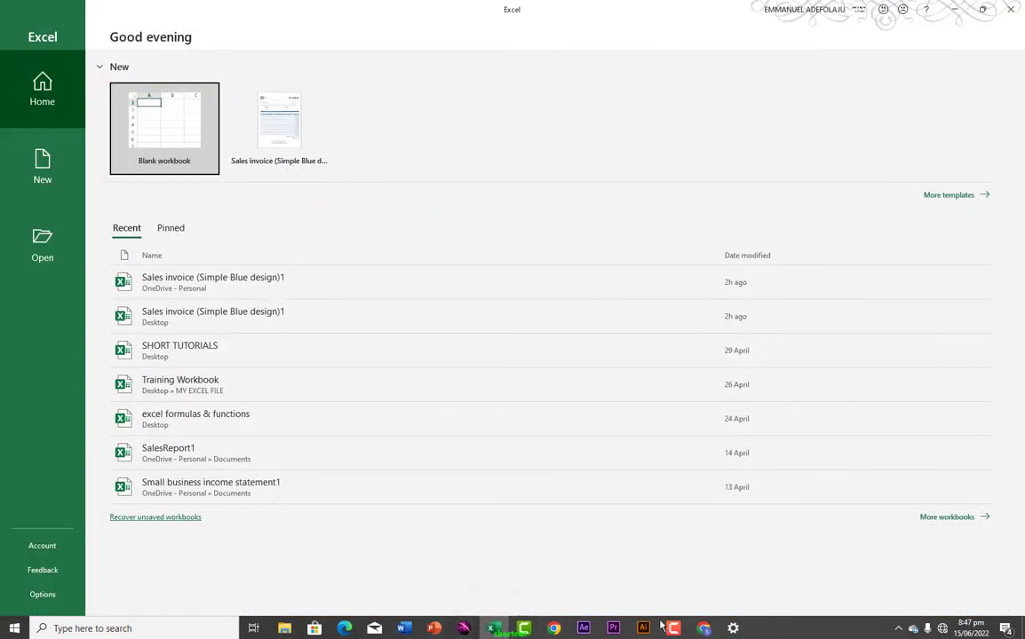
left_click(704, 628)
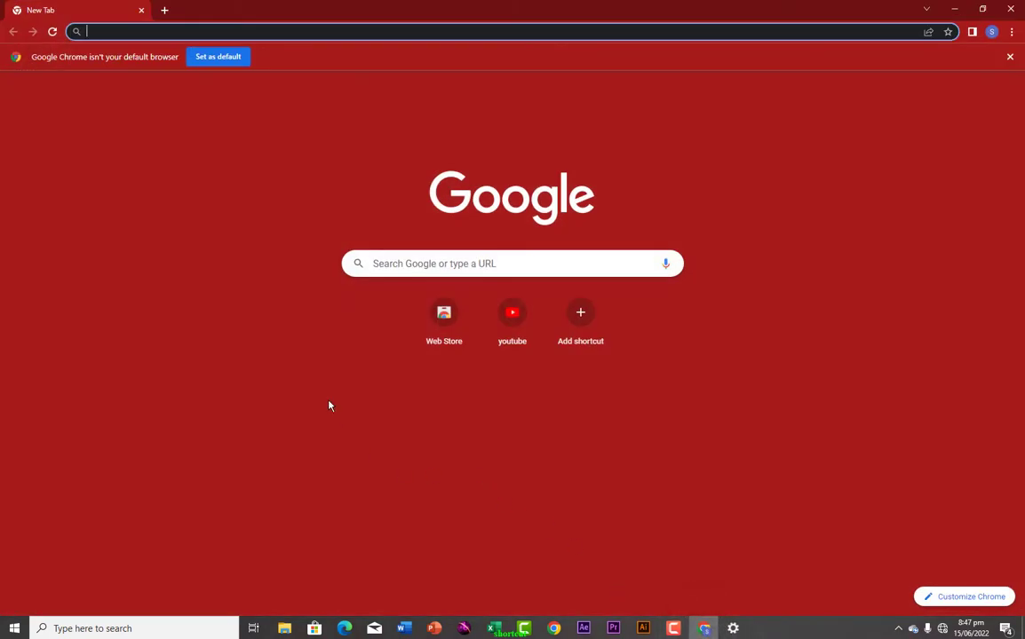
left_click(955, 13)
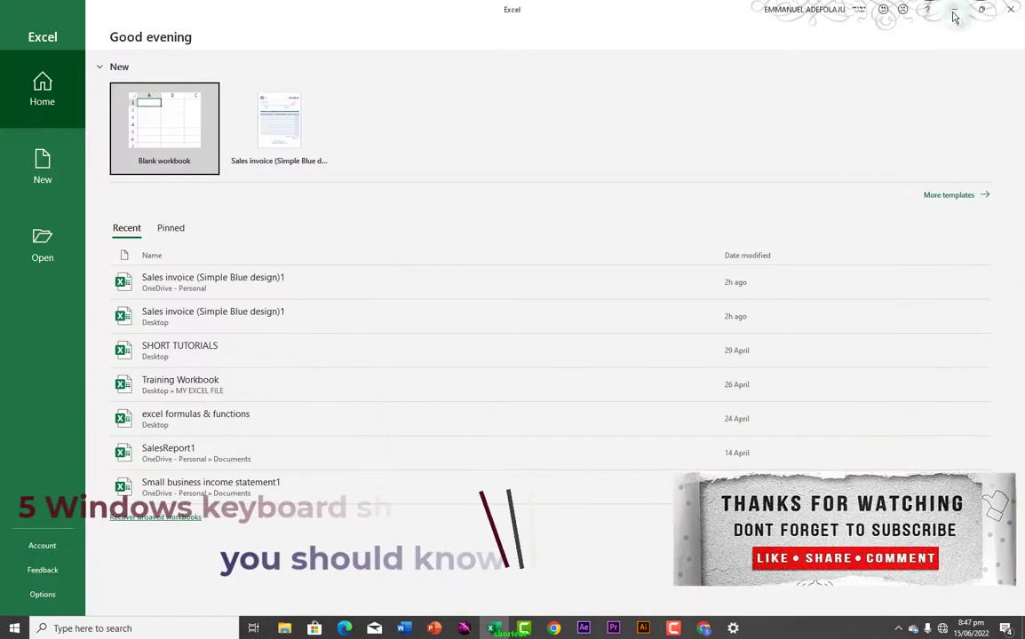
left_click(954, 13)
left_click(954, 13)
left_click(954, 10)
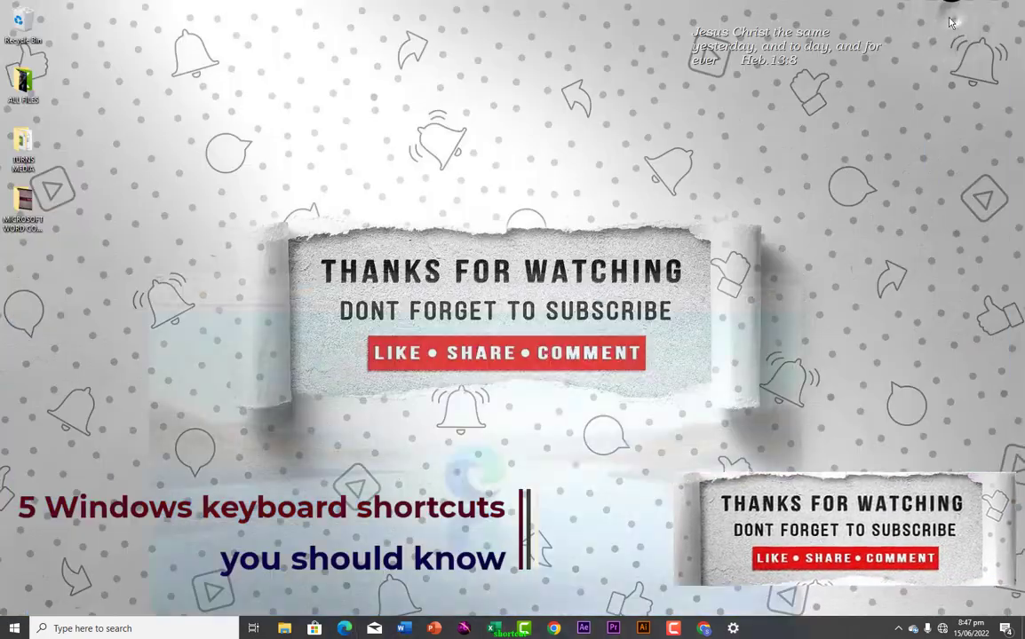
- Reopen the Edge, Word, Excel and Chrome windows and minimize all of them at once
left_click(345, 628)
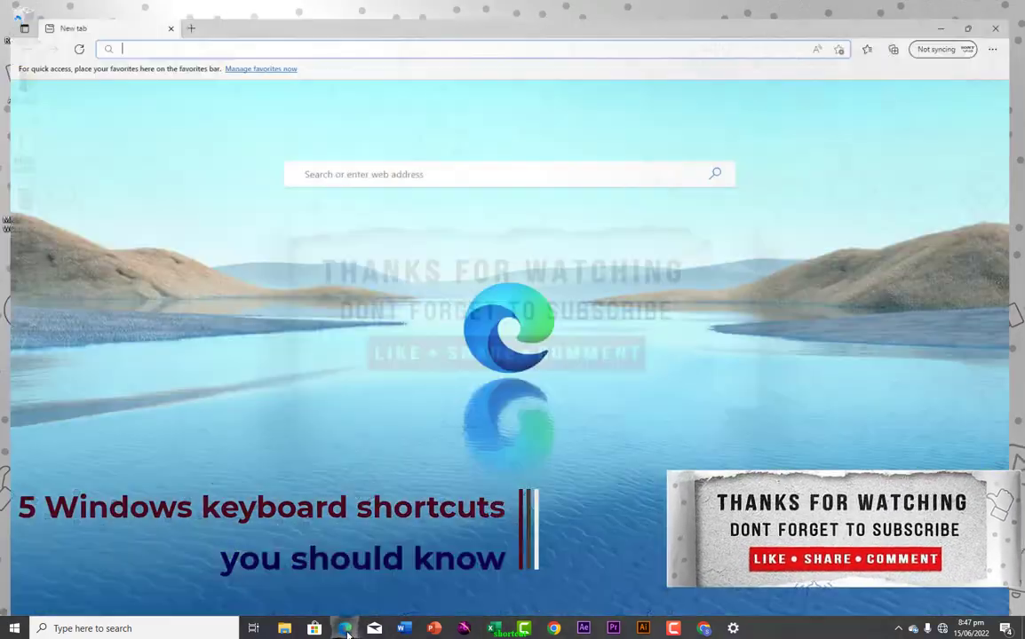
left_click(404, 627)
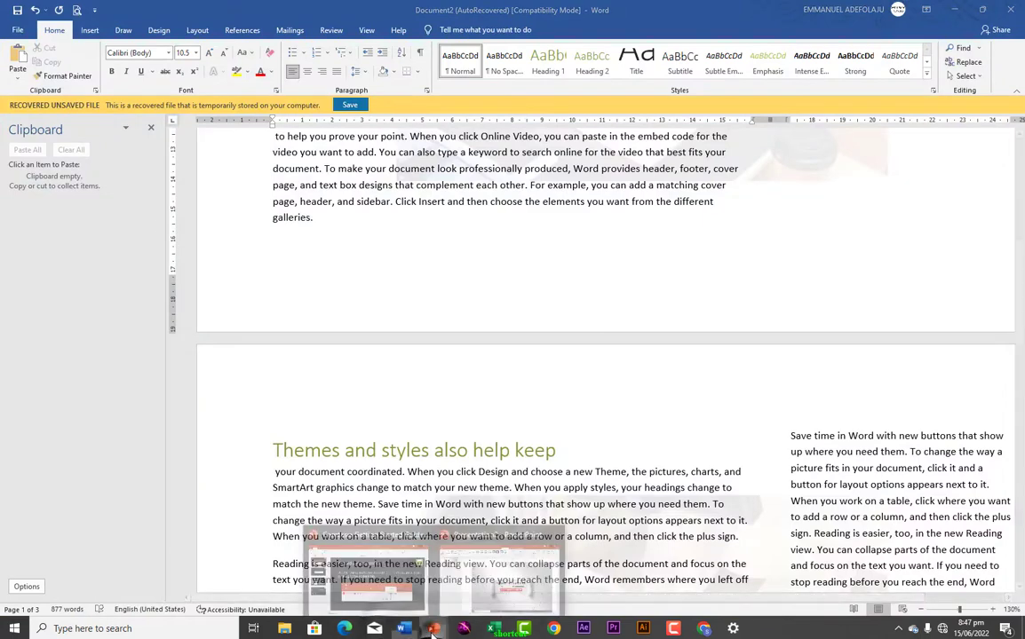
left_click(493, 627)
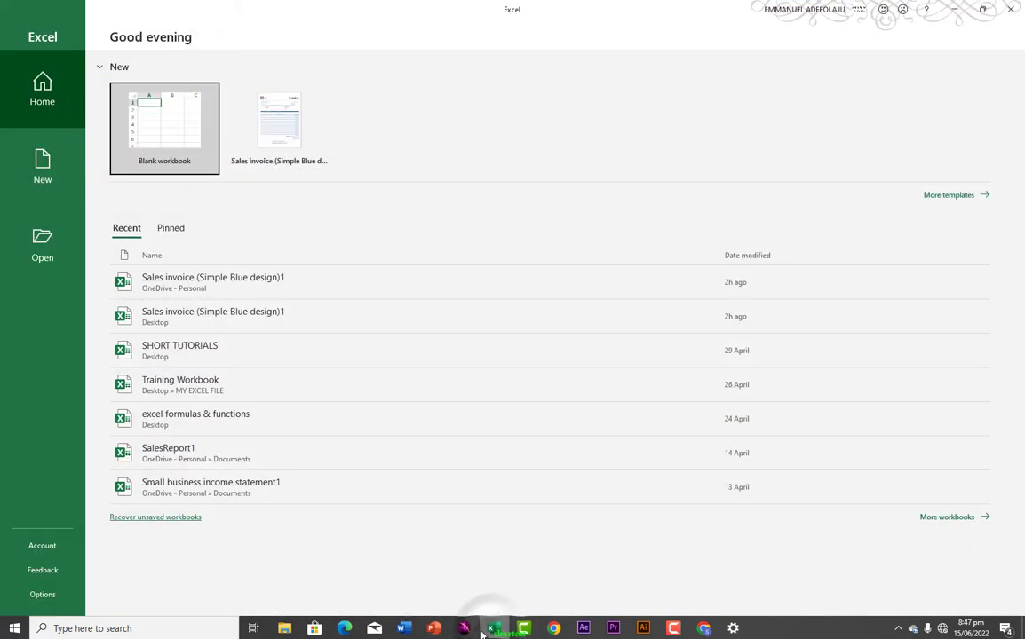
left_click(704, 631)
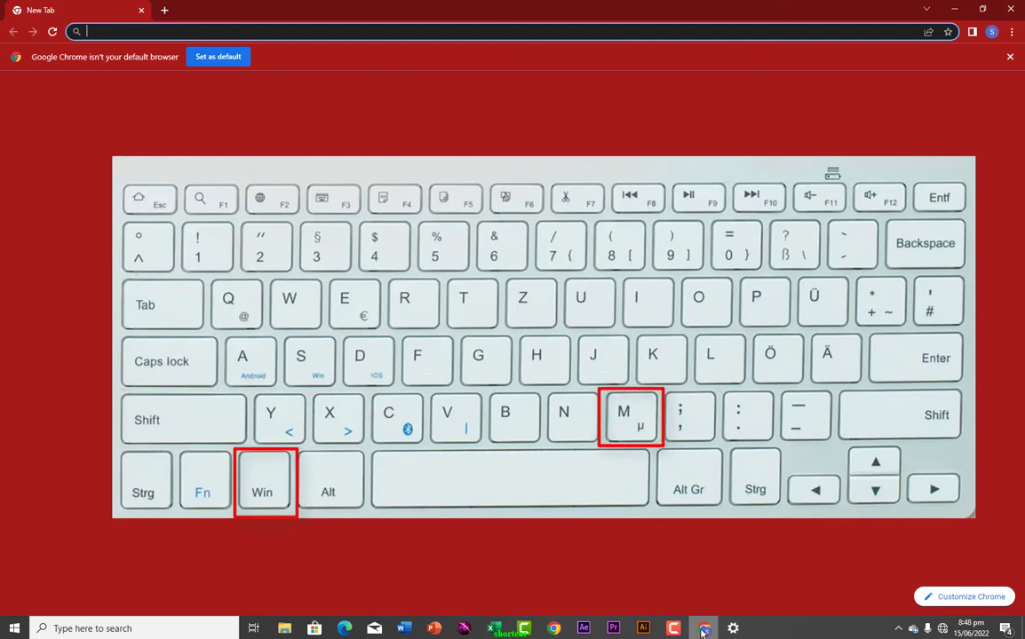
key("super+m")
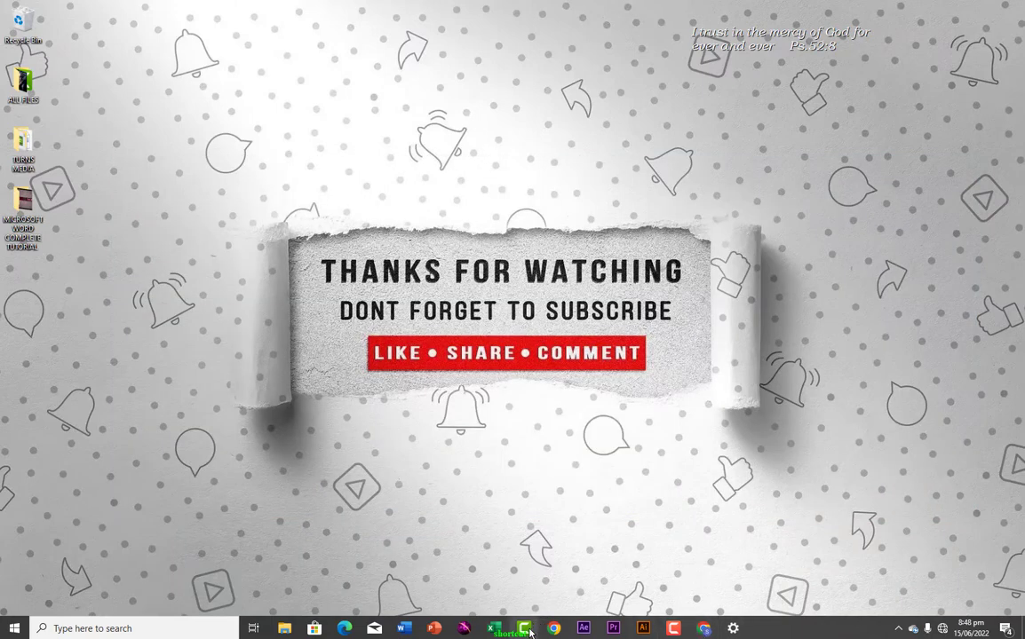
- Restore all the minimized windows at once and minimize the Chrome window in front
mouse_move(525, 632)
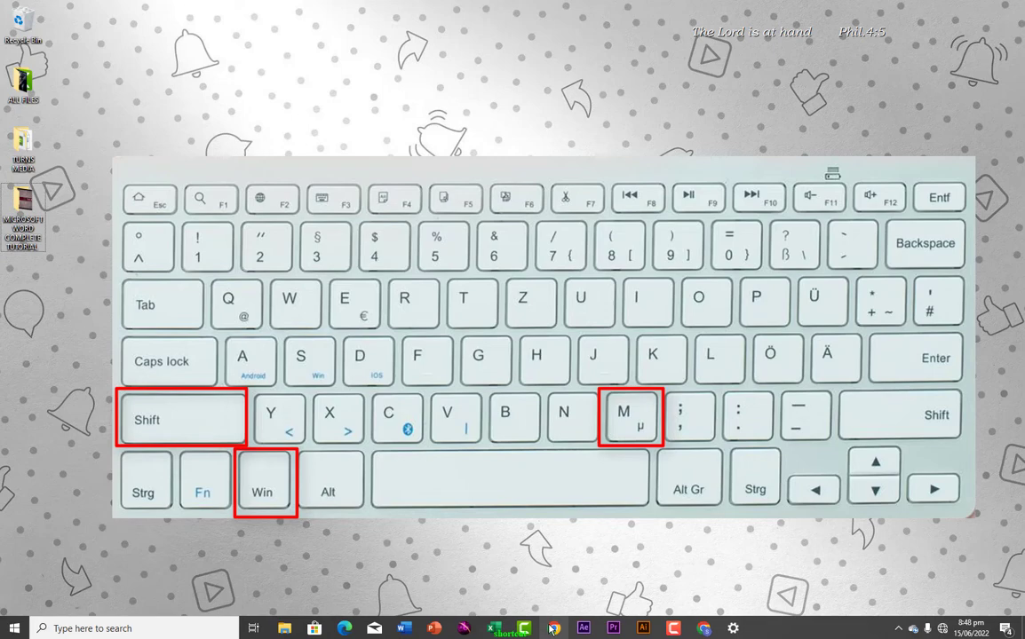
left_click(552, 628)
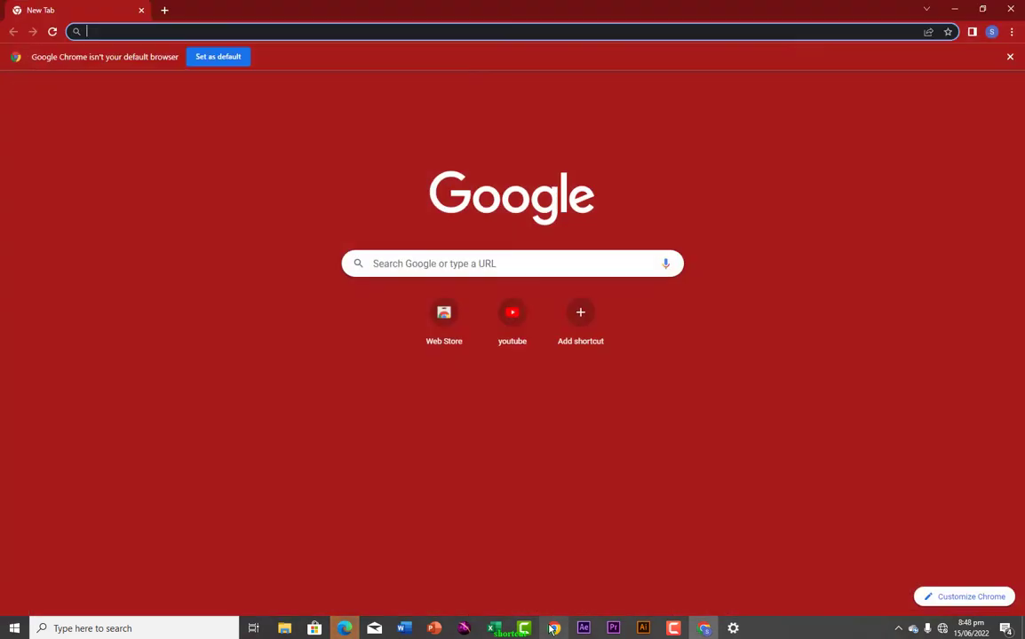
left_click(955, 10)
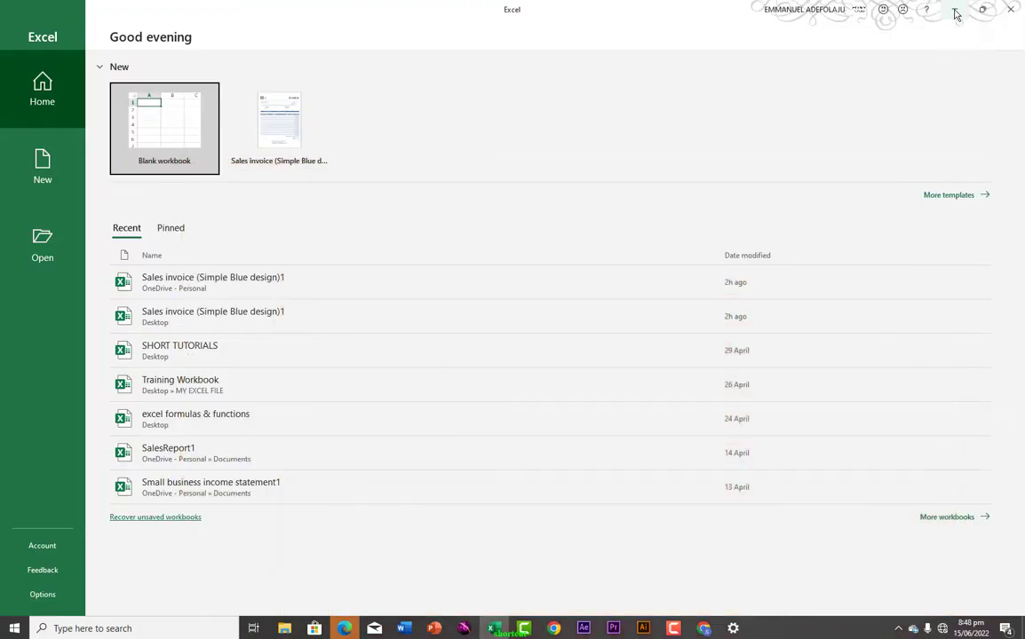